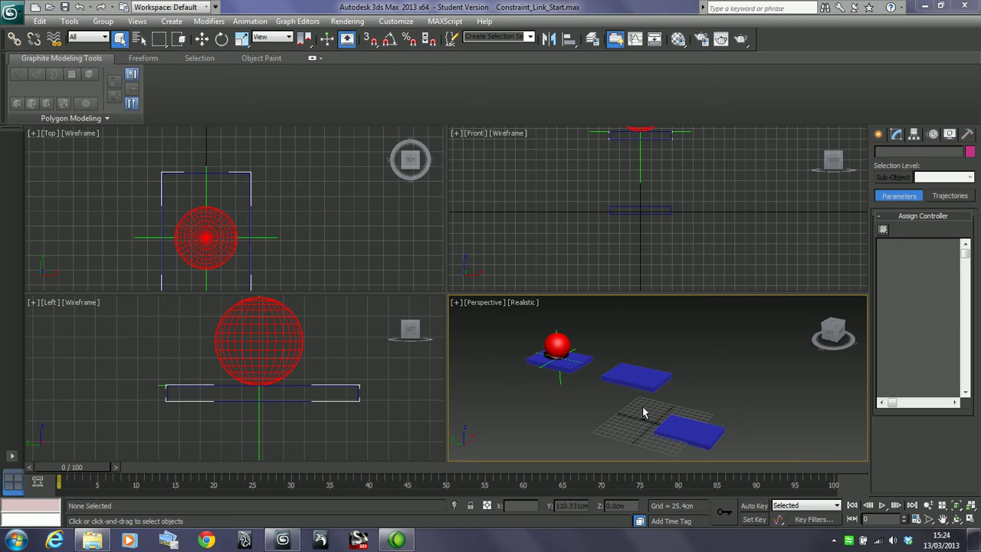
Preview the blue platforms' animation to frame 10, then return to frame 0.
middle_click_drag(646, 406, 630, 414, "alt")
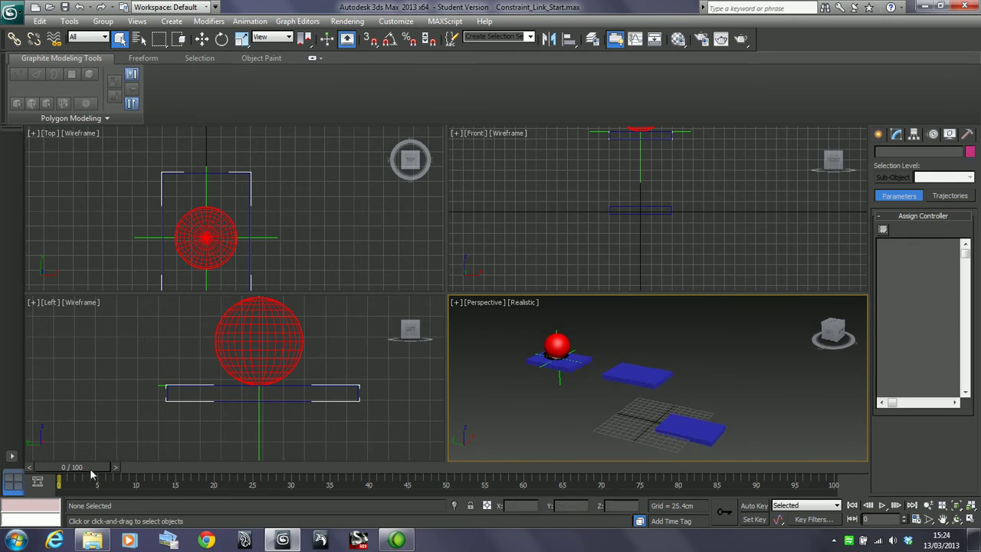
left_click_drag(90, 472, 366, 493)
left_click_drag(426, 495, 60, 485)
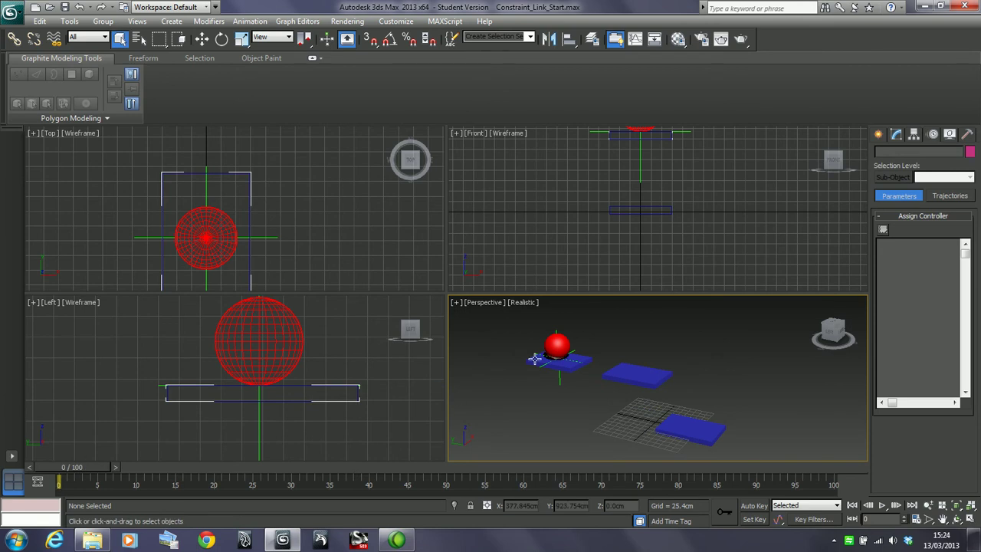
left_click_drag(92, 467, 618, 469)
left_click(635, 372)
key("Home")
key("q")
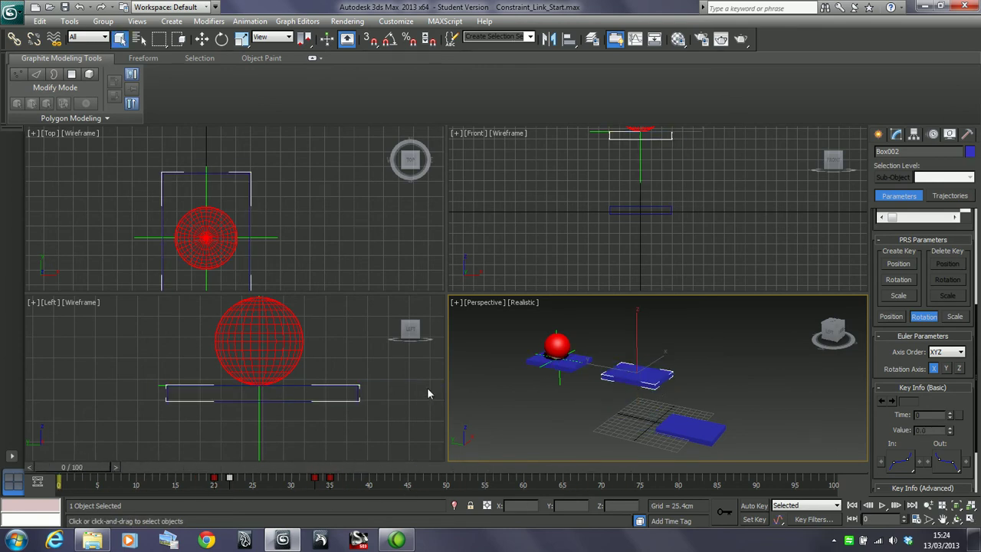
Select the ball's point helper Point001 and scrub to check the platforms' motion.
left_click(560, 382)
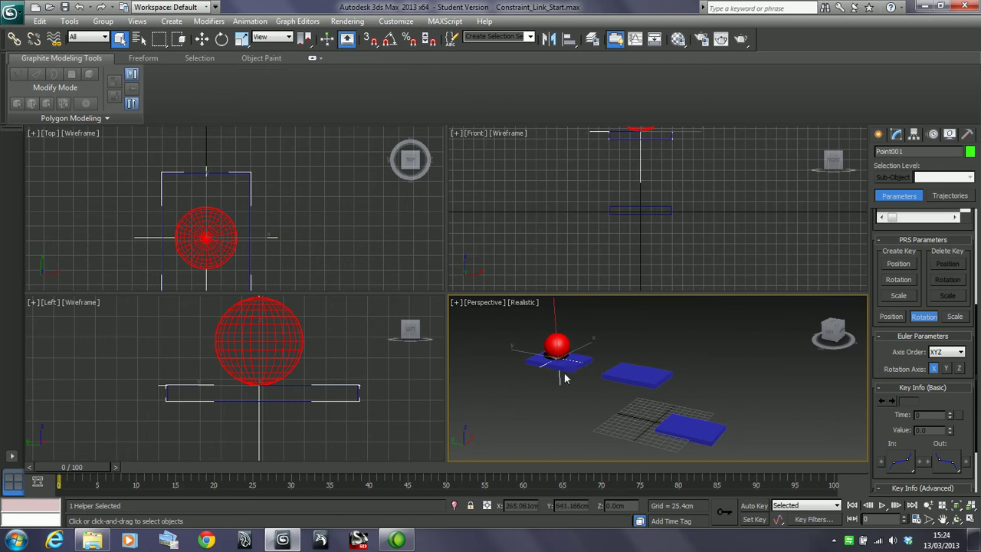
right_click(567, 376)
left_click(577, 381)
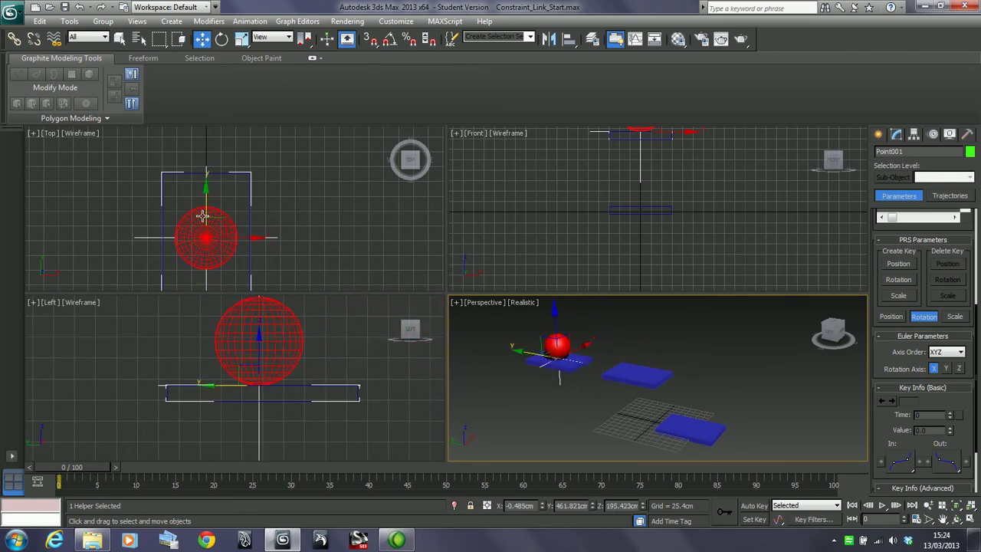
left_click(14, 40)
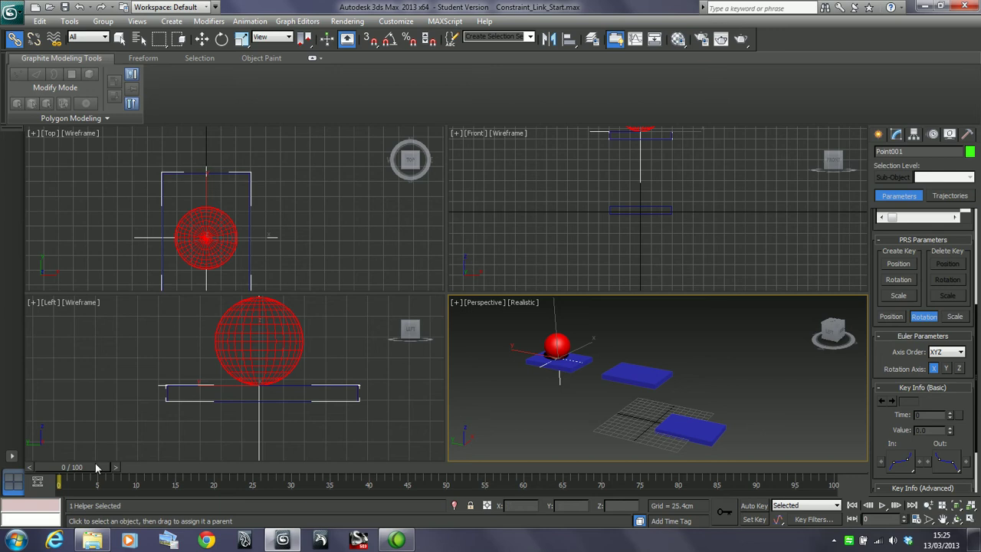
left_click_drag(96, 467, 172, 480)
Link Point001 to Box001 and scrub to watch the ball ride along.
key("l")
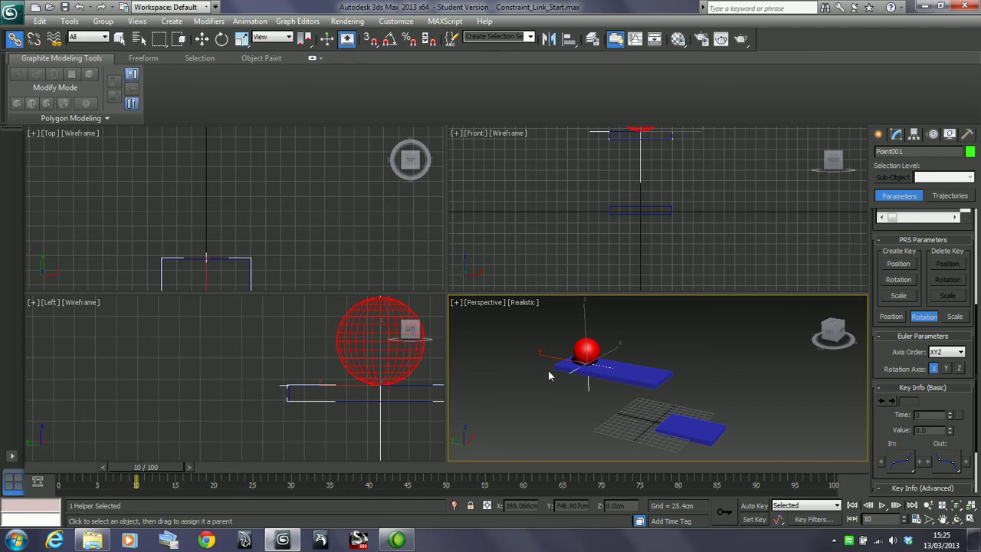
left_click_drag(564, 367, 640, 381)
left_click_drag(175, 469, 61, 460)
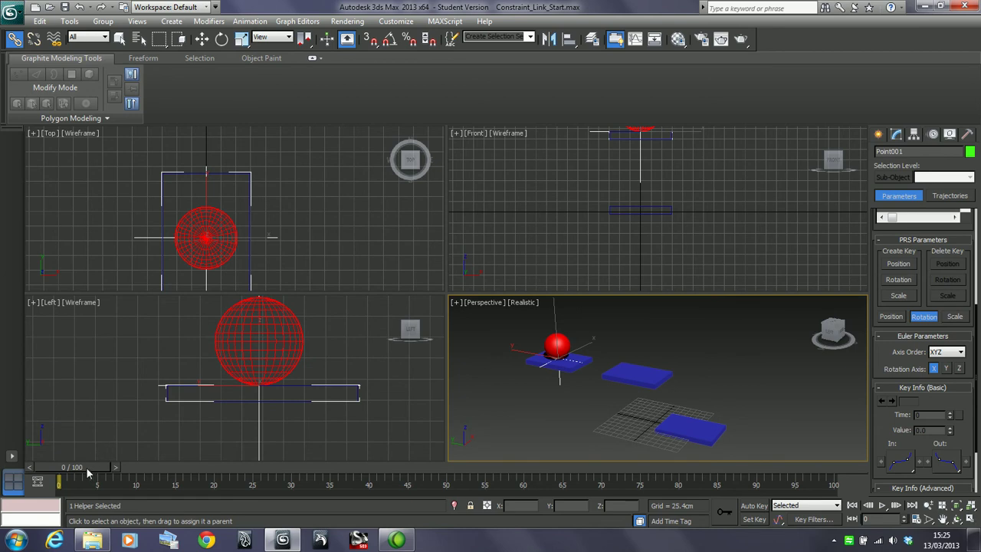
left_click_drag(92, 467, 56, 460)
key("l")
Apply a Link Constraint to Point001 with Box001 as target, then scrub to test.
right_click(560, 387)
left_click(563, 396)
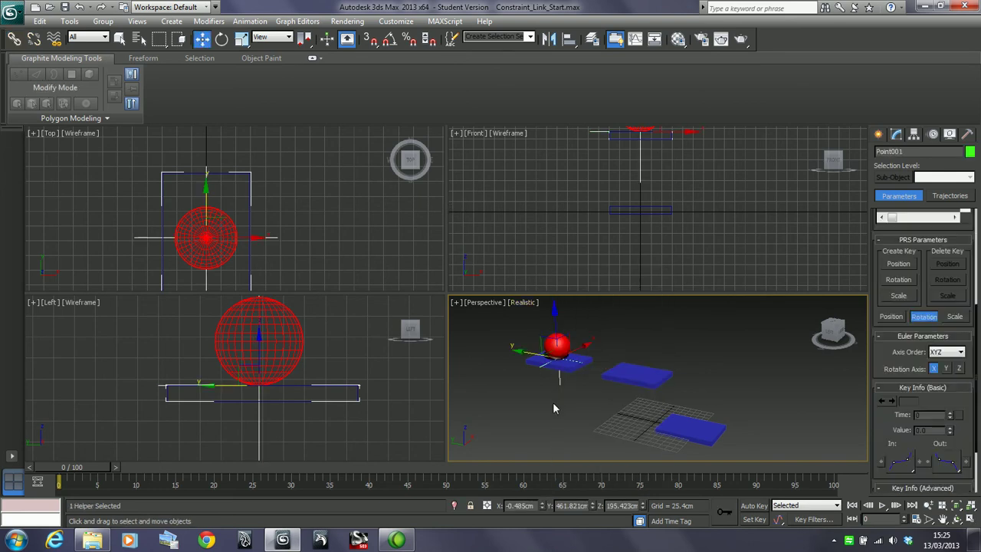
left_click(251, 22)
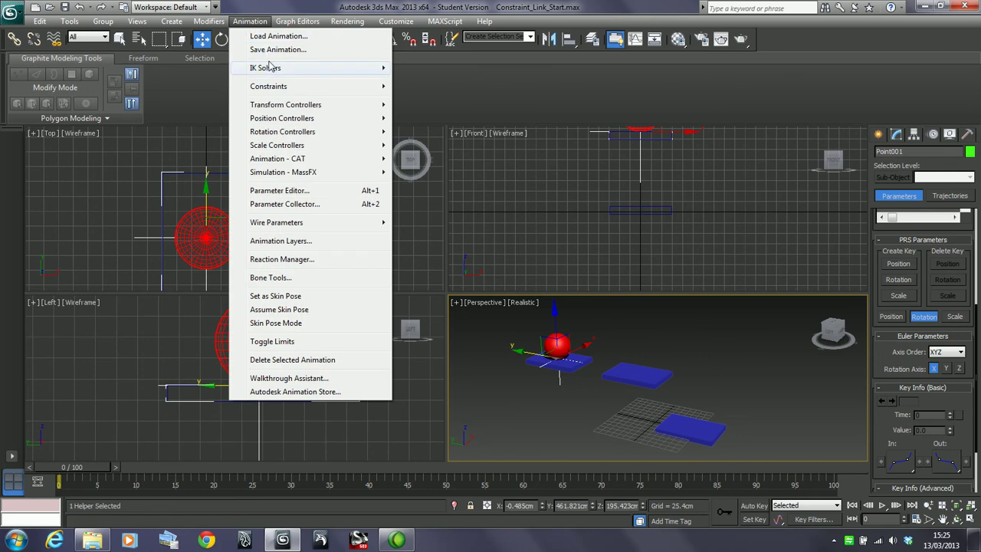
mouse_move(285, 87)
left_click(434, 150)
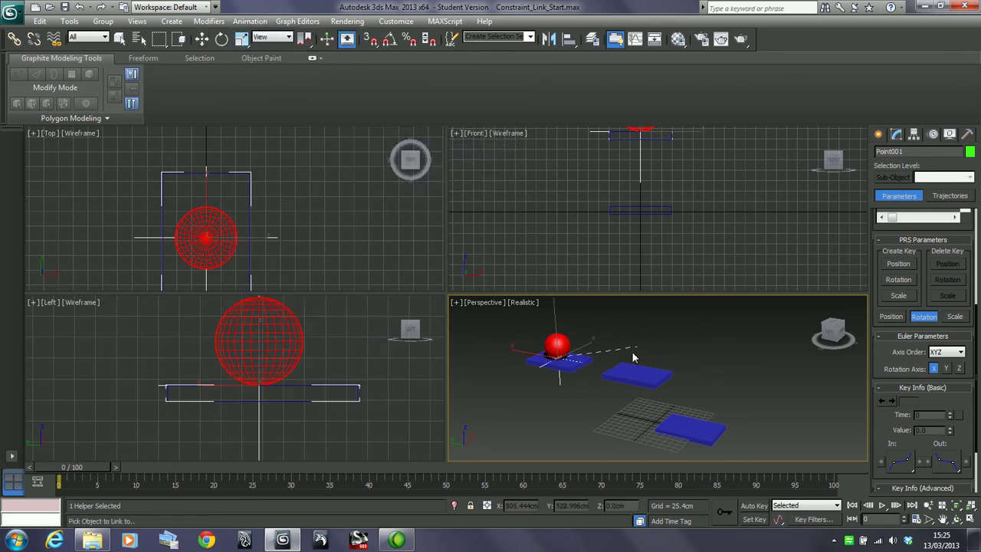
left_click(571, 369)
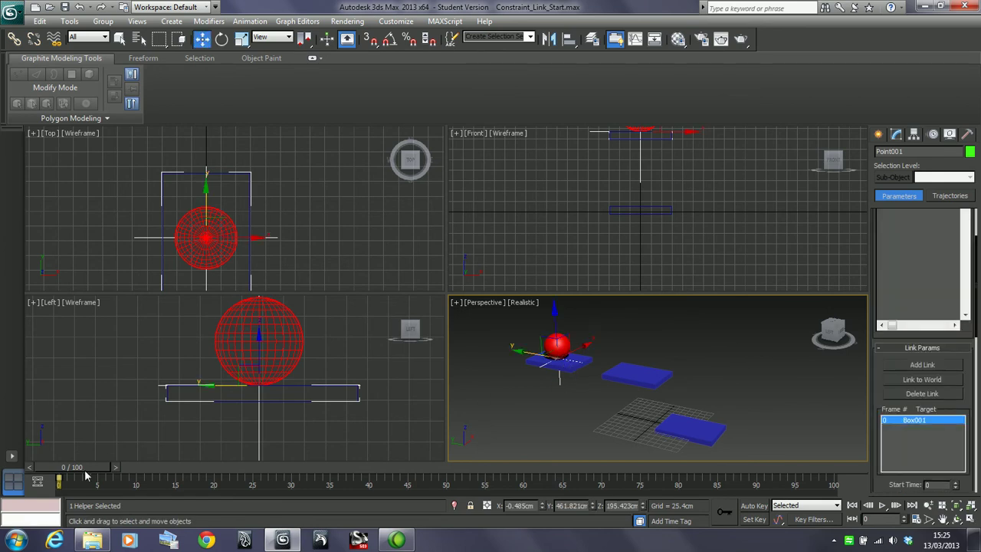
left_click_drag(87, 469, 161, 483)
Create a Position key for Point001 at frame 10.
key("w")
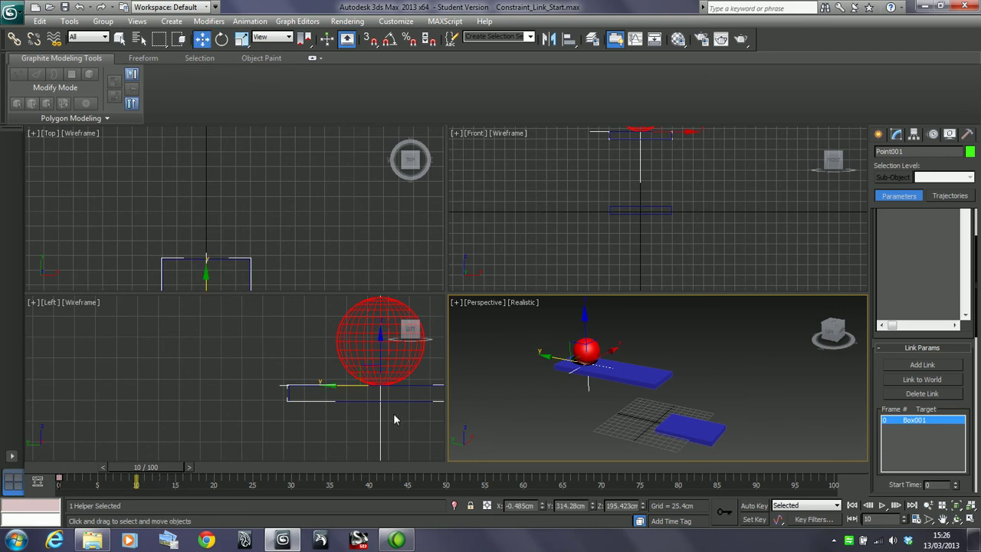
right_click(166, 474)
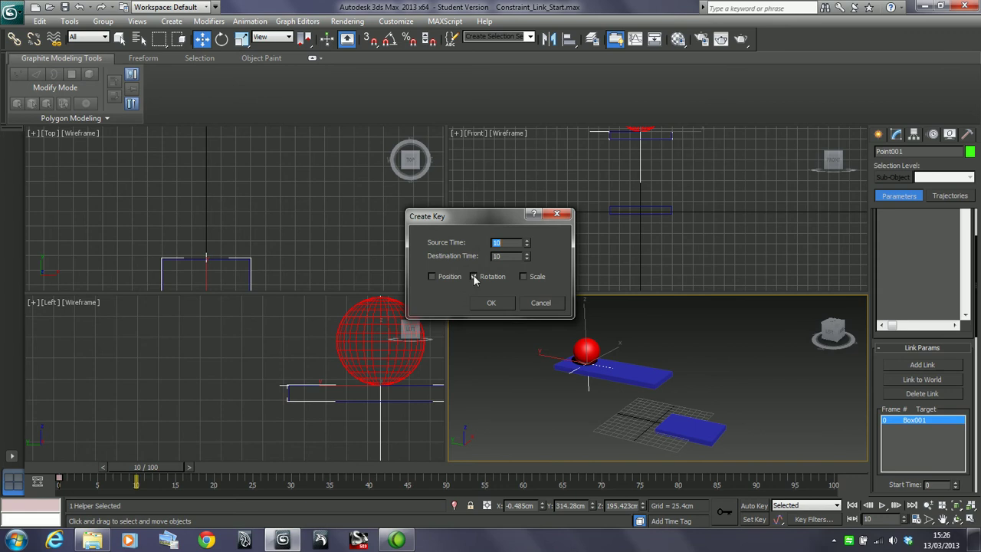
left_click(431, 276)
left_click(491, 303)
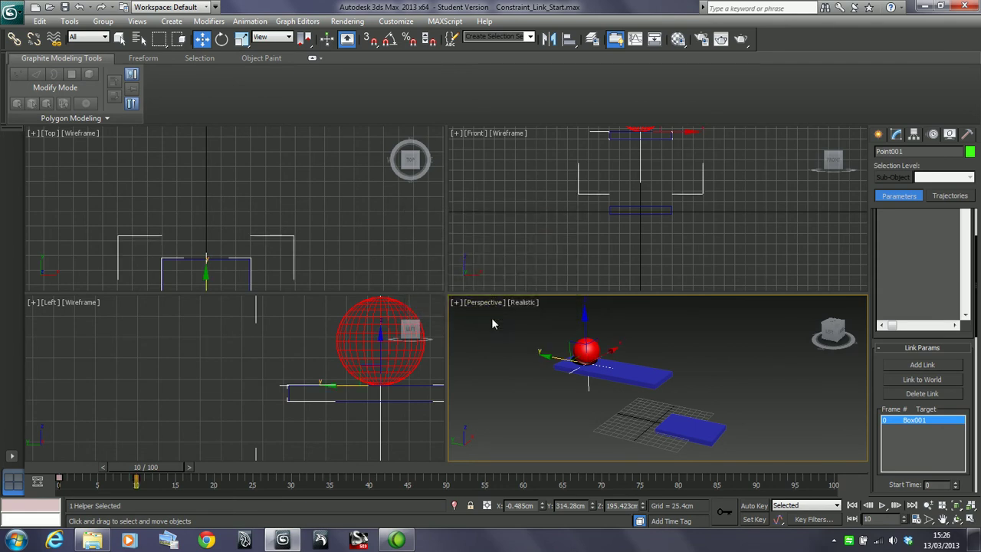
With Auto Key on, move Point001 onto Box002 at frame 18 and scrub to check.
key("n")
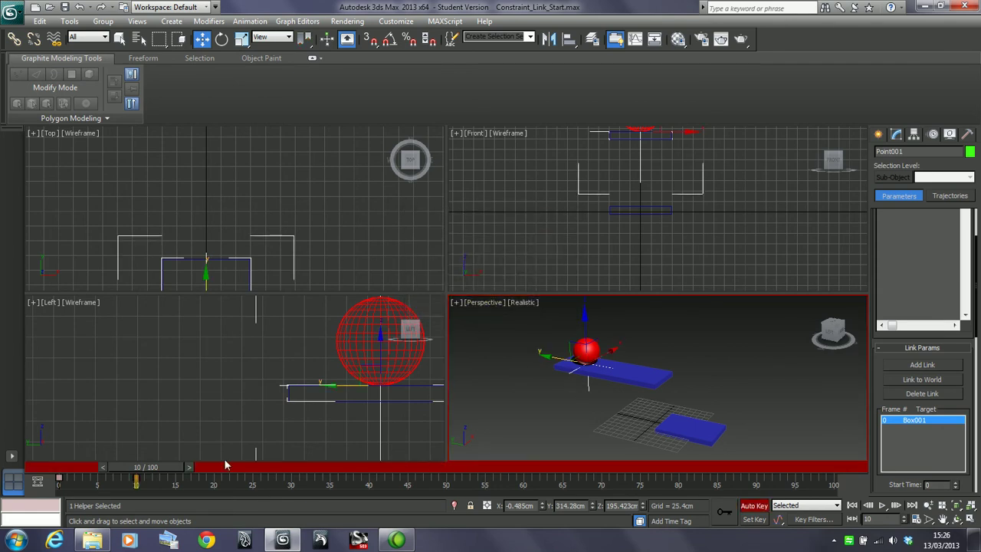
left_click_drag(174, 469, 232, 469)
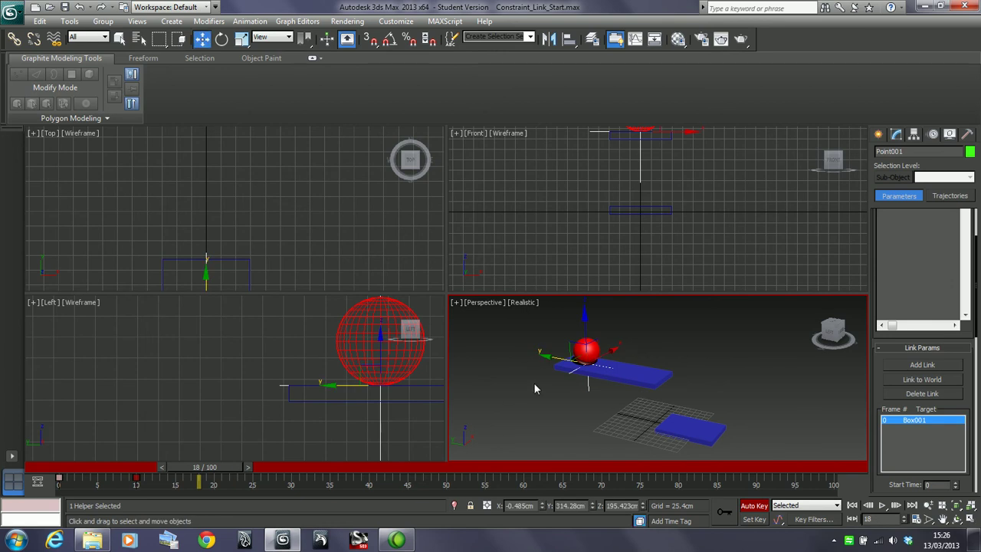
left_click_drag(555, 360, 617, 368)
left_click_drag(236, 462, 112, 453)
key("w")
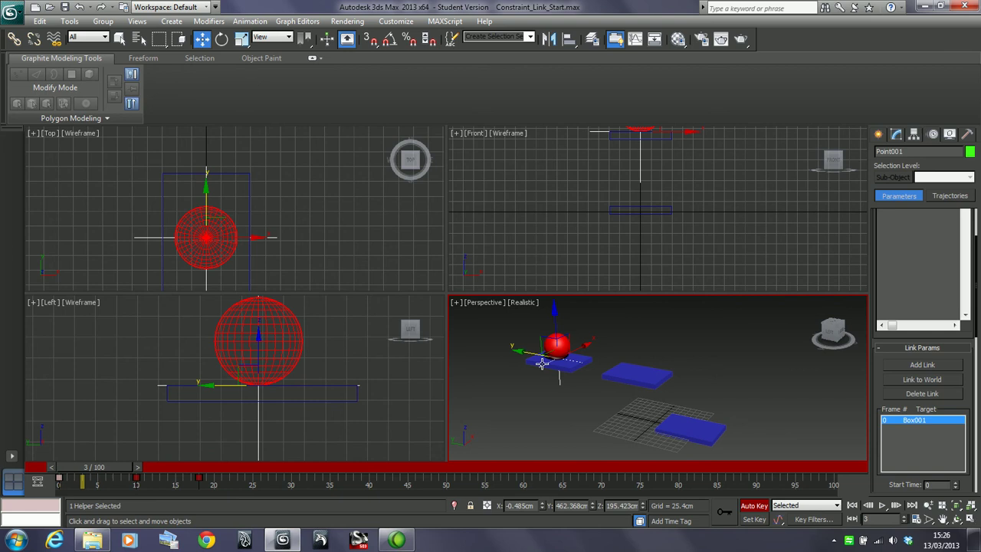
left_click_drag(126, 469, 230, 485)
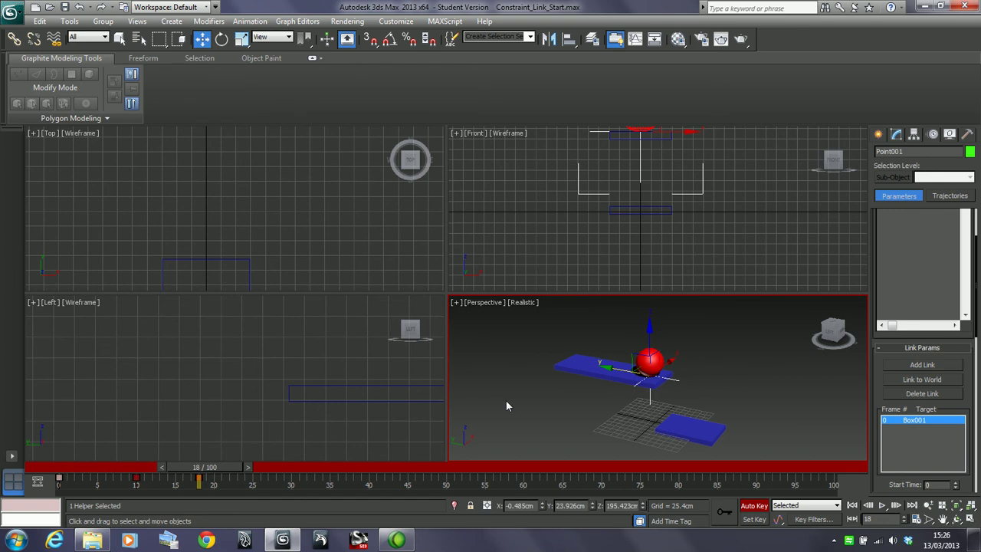
Turn off Auto Key and add Box002 as a link target at frame 18.
left_click(754, 506)
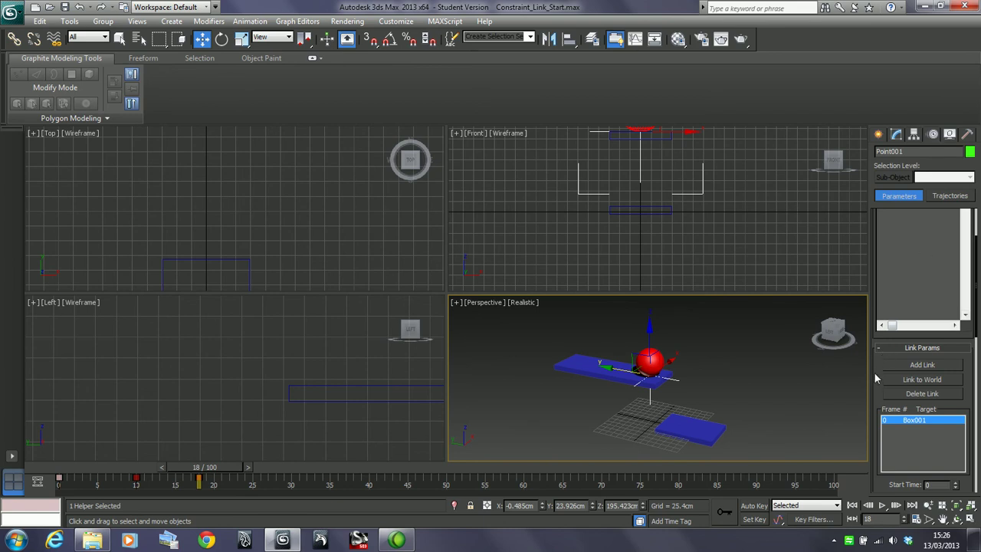
scroll(876, 377, "down", 1)
scroll(875, 378, "up", 4)
scroll(861, 424, "down", 4)
left_click_drag(861, 423, 919, 296)
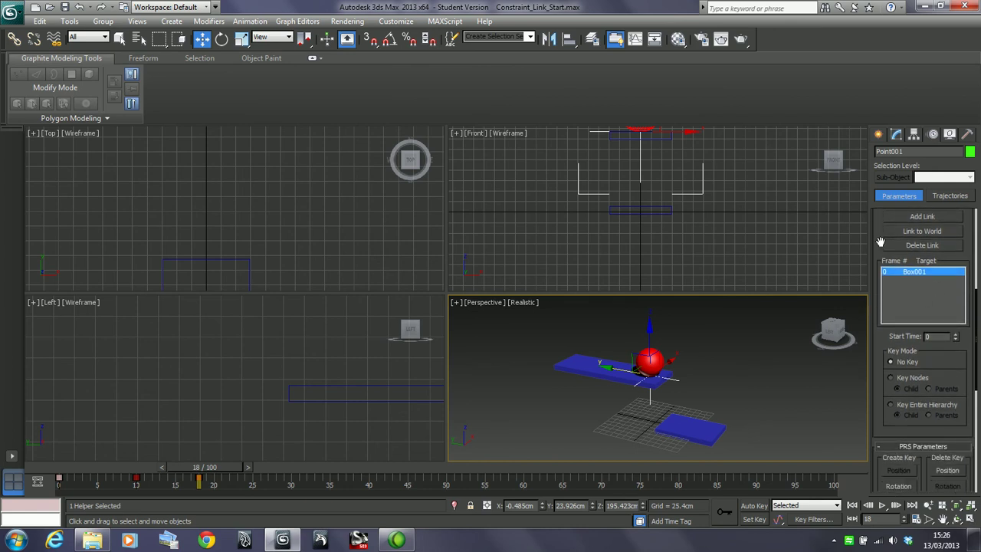
left_click_drag(880, 243, 881, 277)
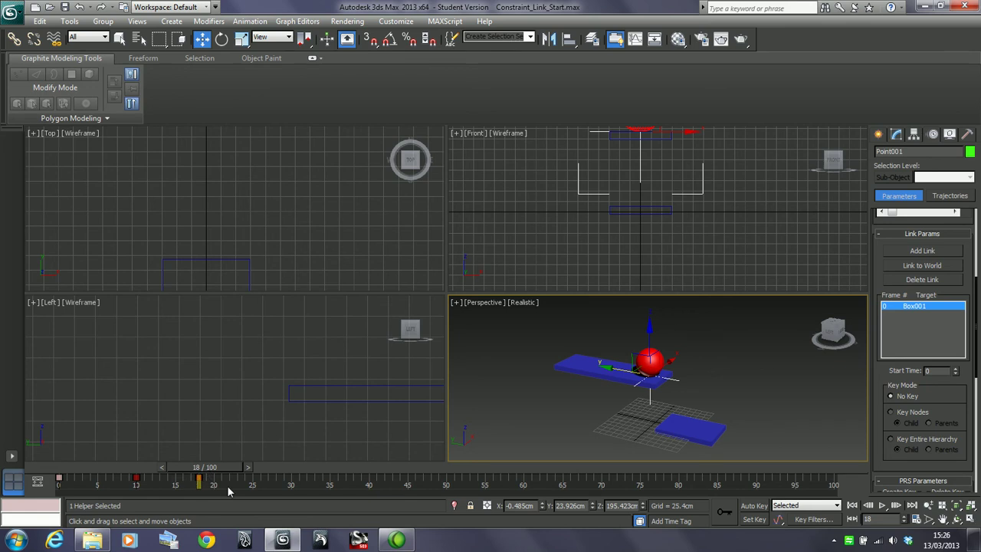
left_click(918, 252)
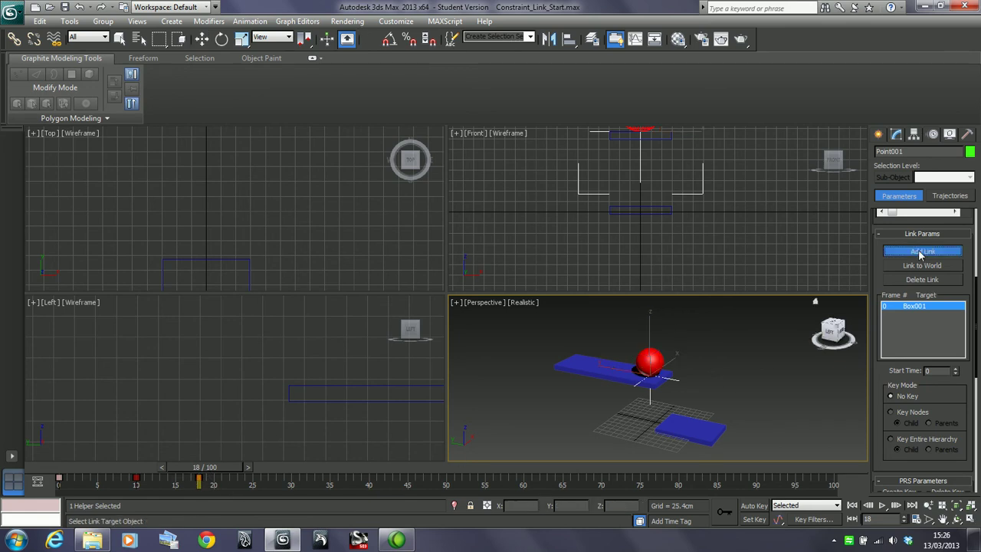
left_click(656, 387)
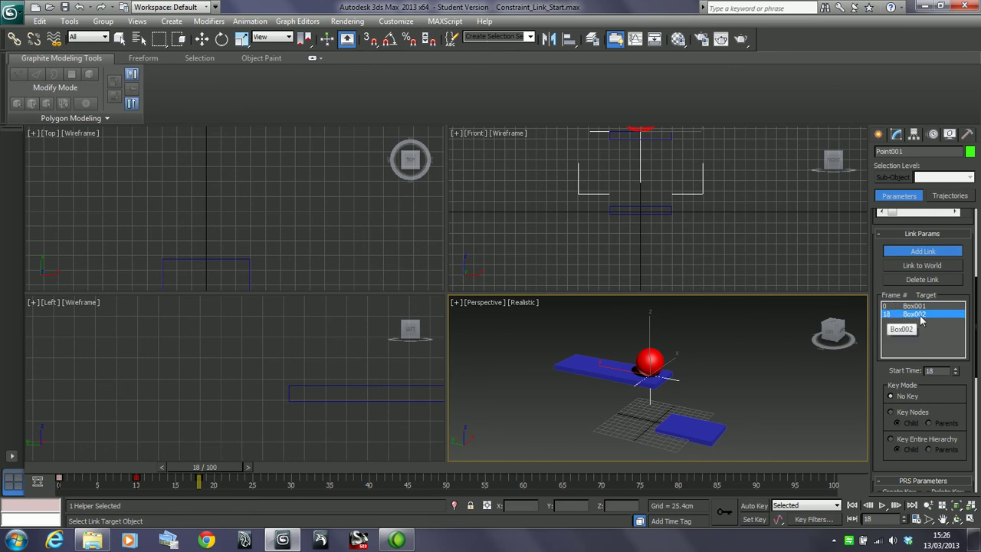
left_click_drag(234, 470, 372, 490)
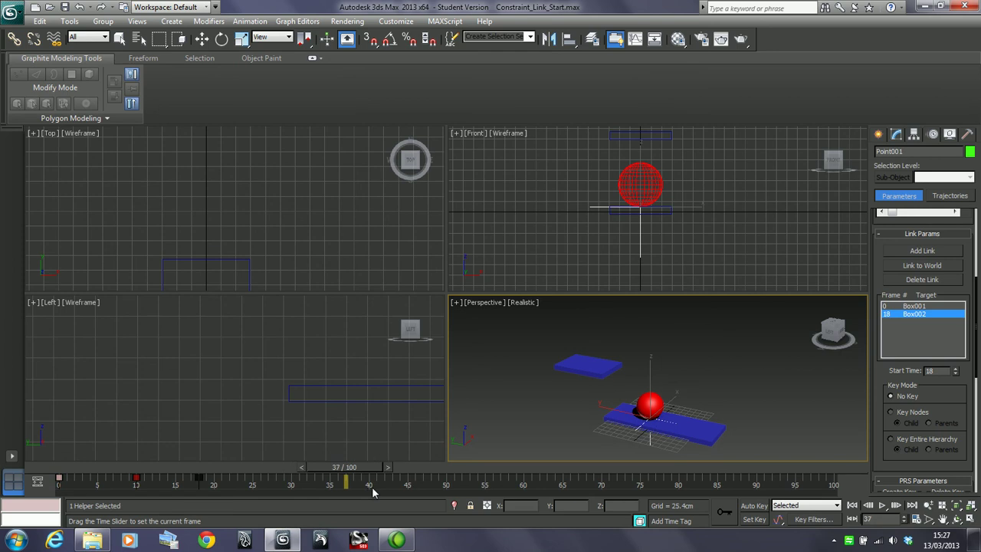
Key Point001's position at frame 37, then auto-key it to Box002's far end at frame 50.
right_click(367, 469)
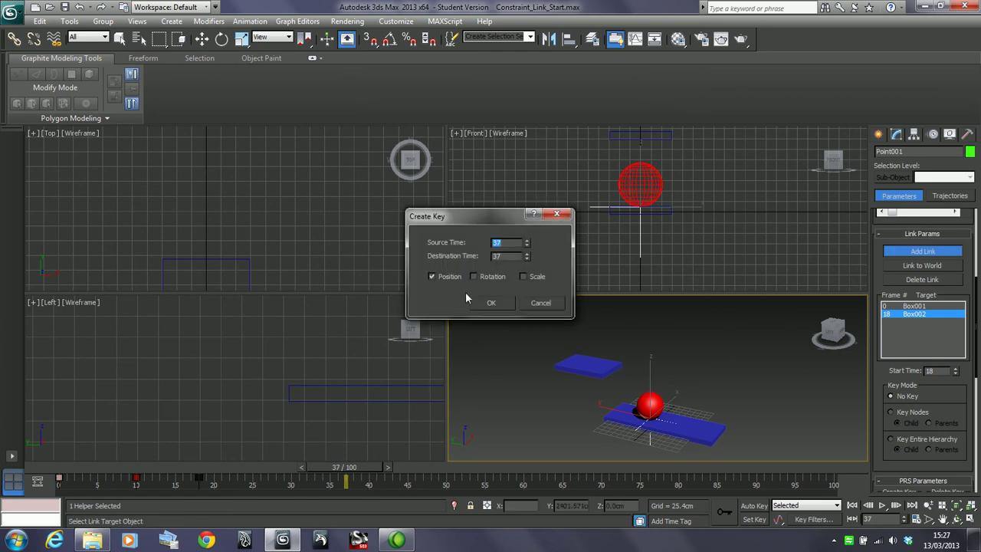
left_click(492, 303)
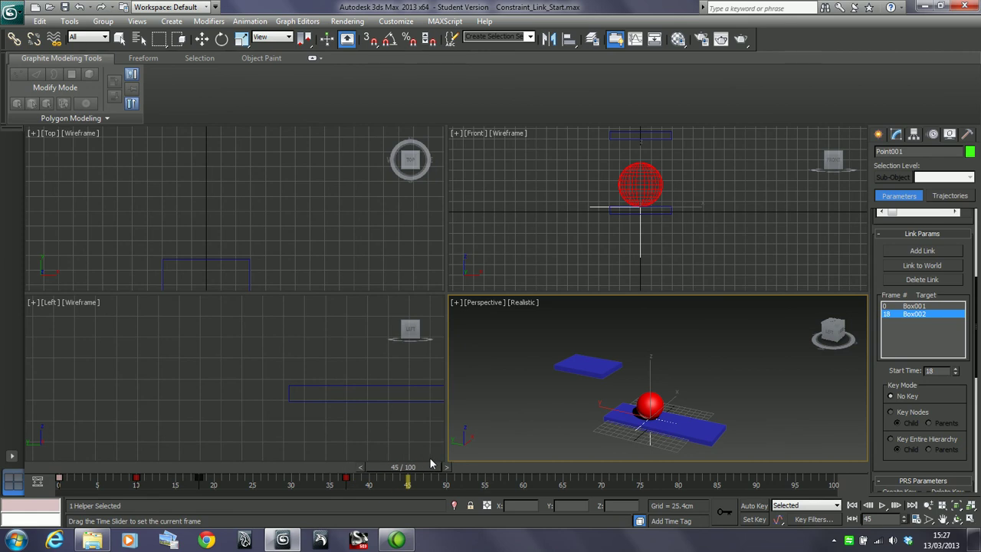
left_click_drag(364, 467, 466, 467)
key("n")
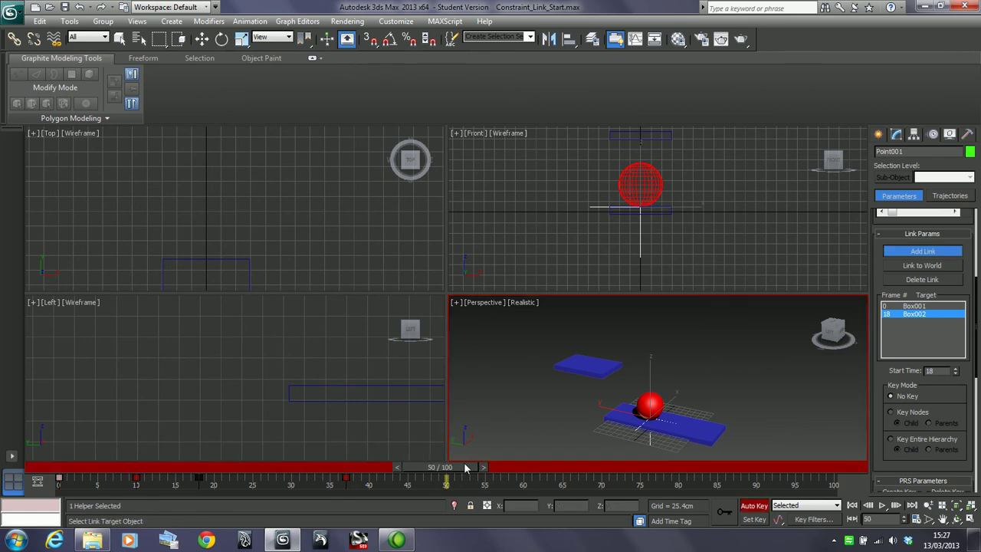
key("w")
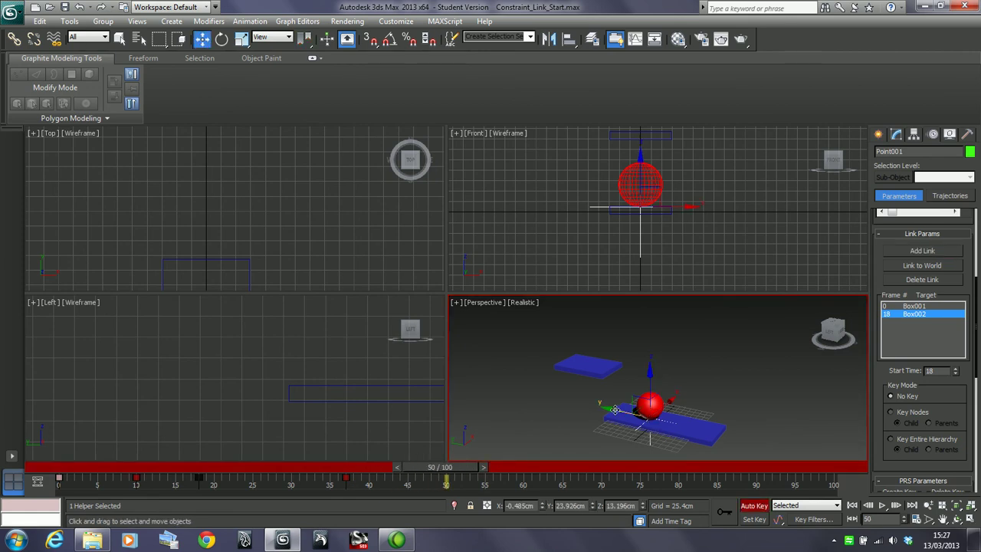
left_click_drag(615, 410, 611, 442)
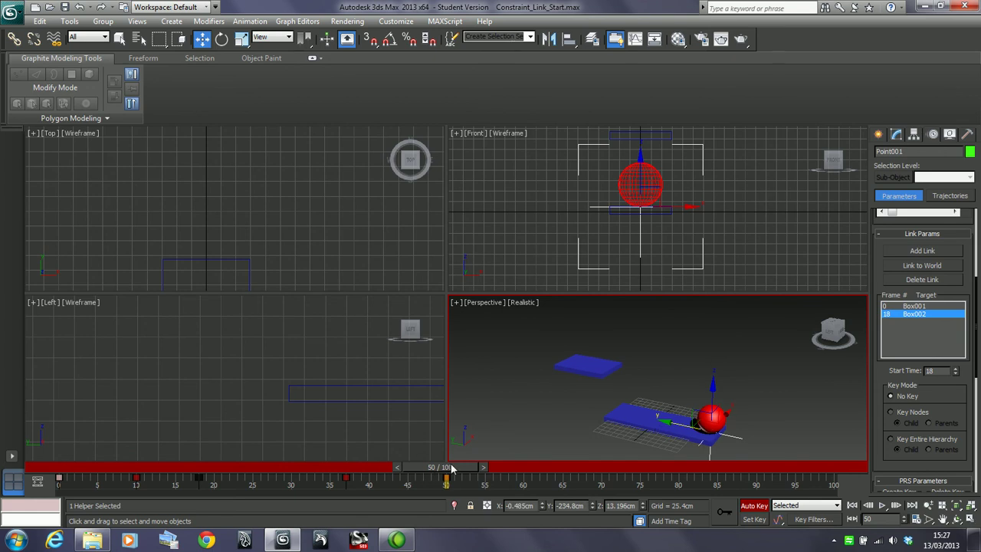
mouse_move(452, 469)
left_mouse_down()
mouse_move(191, 464)
mouse_move(449, 472)
left_mouse_up()
Turn off Auto Key, select Box002, and review the animation around frame 35.
key("w")
left_click(755, 505)
left_click(646, 423)
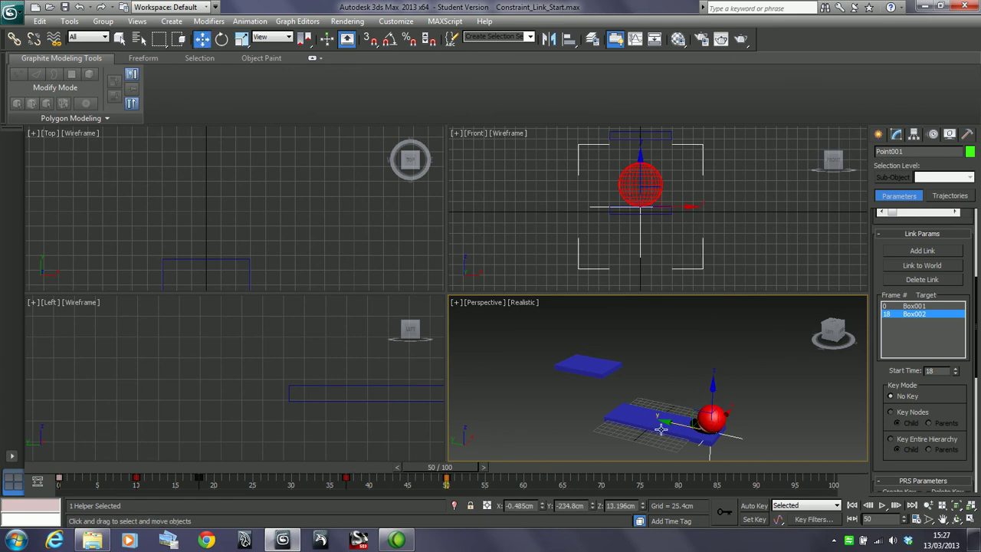
left_click_drag(451, 464, 411, 469)
Key Box002's position at frame 45 and auto-key it raised in Z at frame 55.
key("w")
right_click(411, 469)
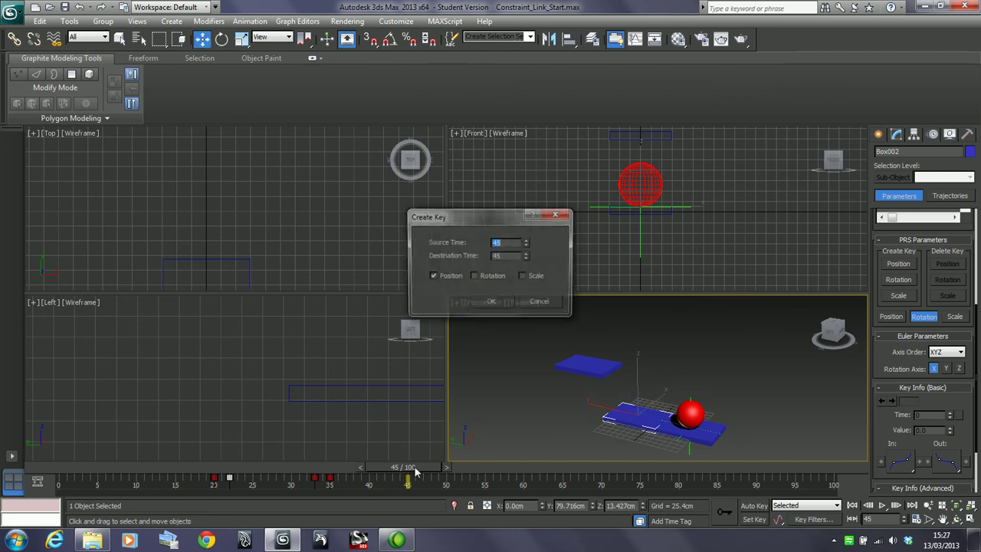
left_click(490, 304)
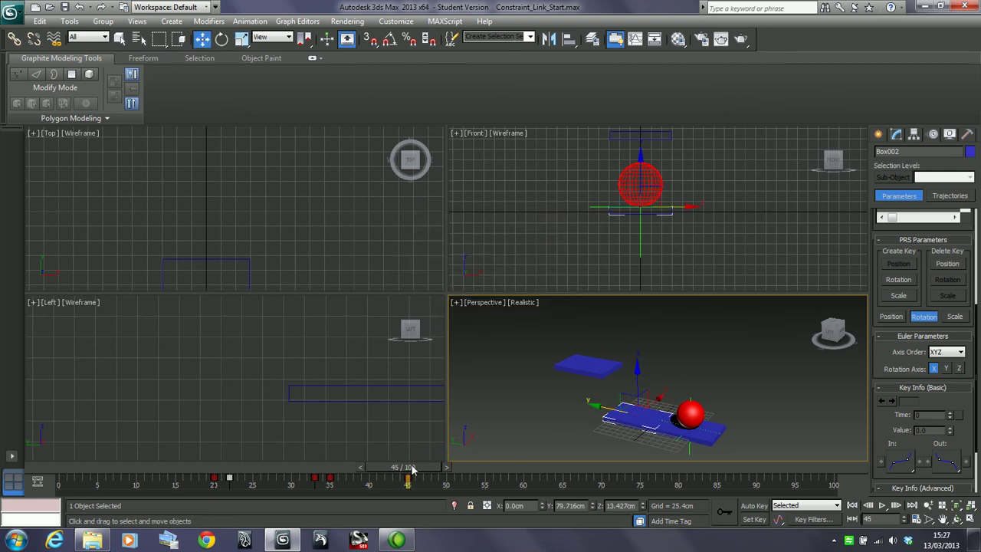
left_click_drag(413, 469, 477, 469)
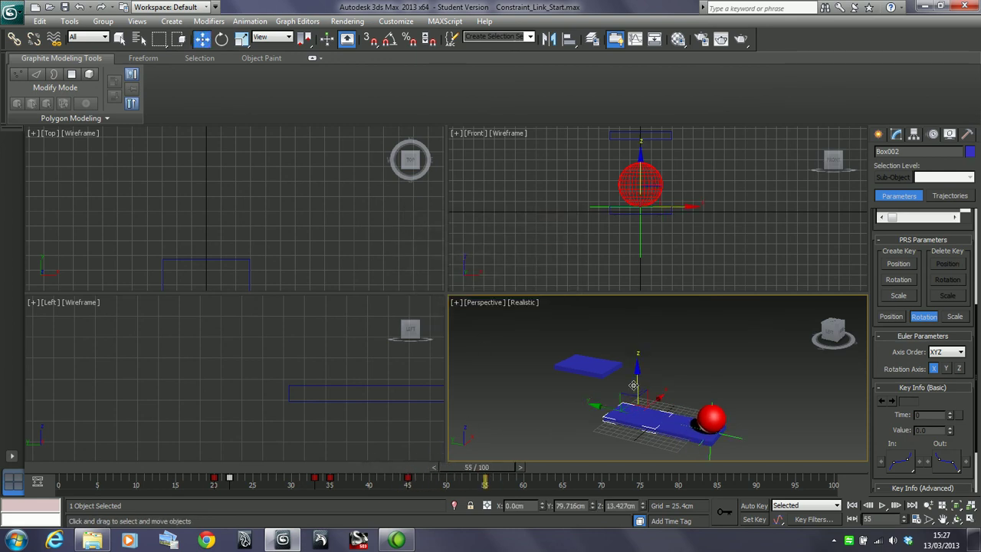
left_click_drag(633, 384, 627, 364)
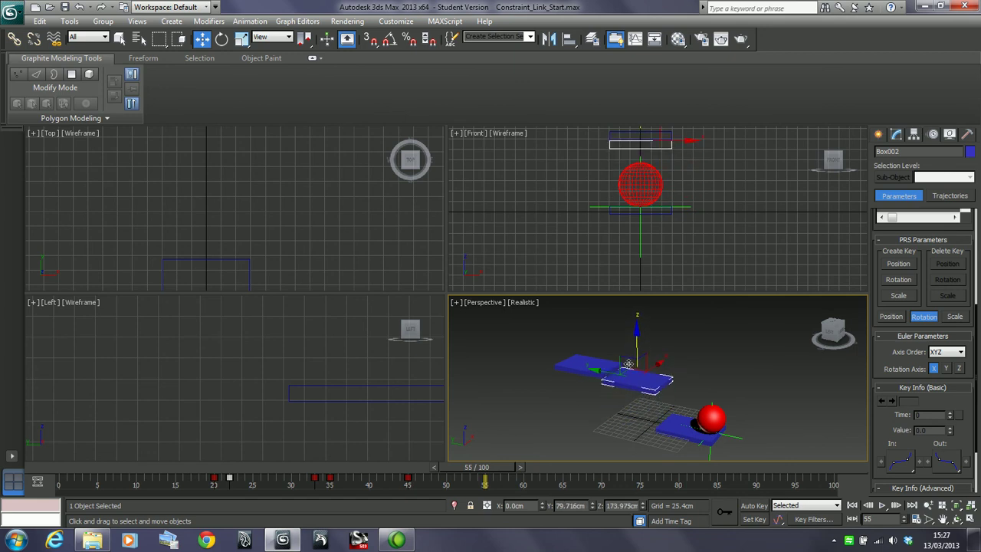
key("ctrl+z")
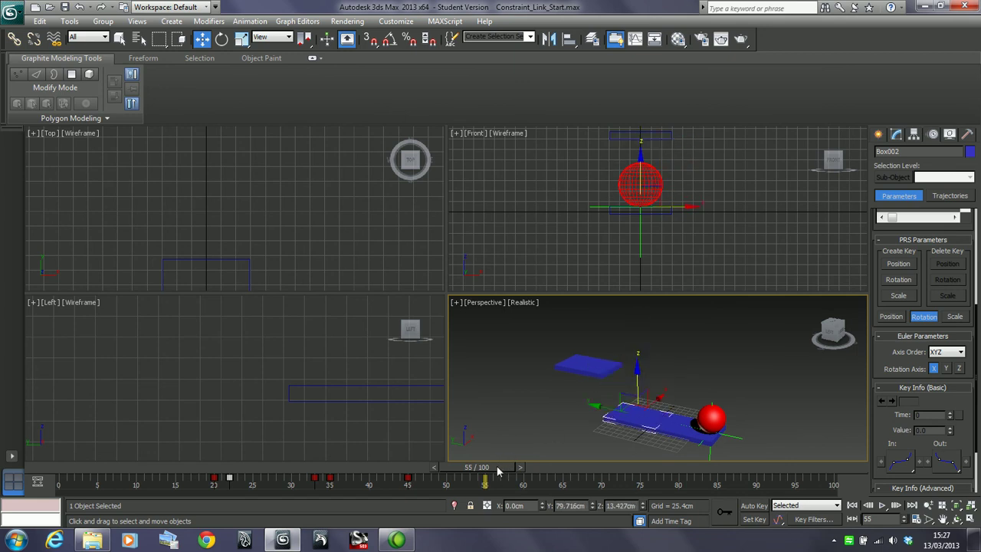
key("n")
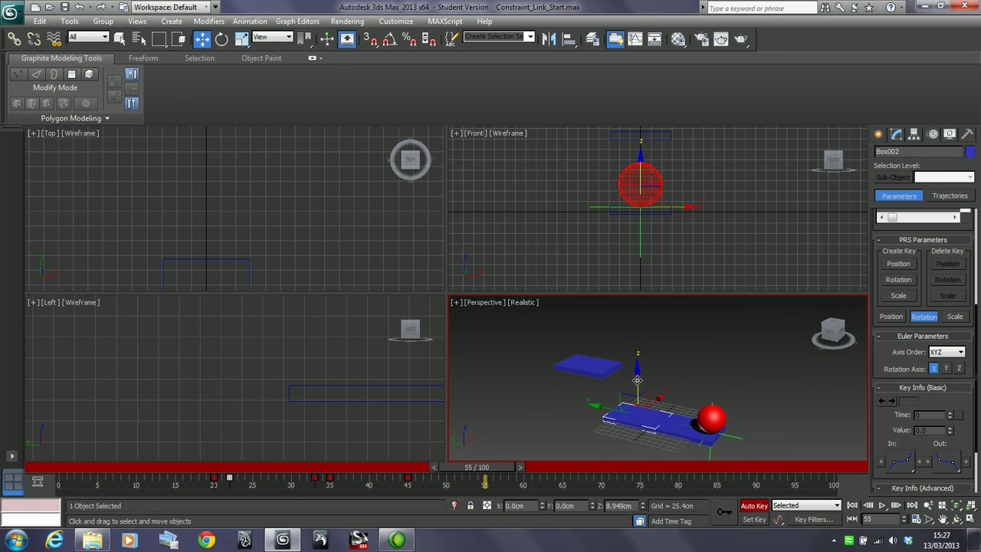
left_click_drag(634, 383, 637, 350)
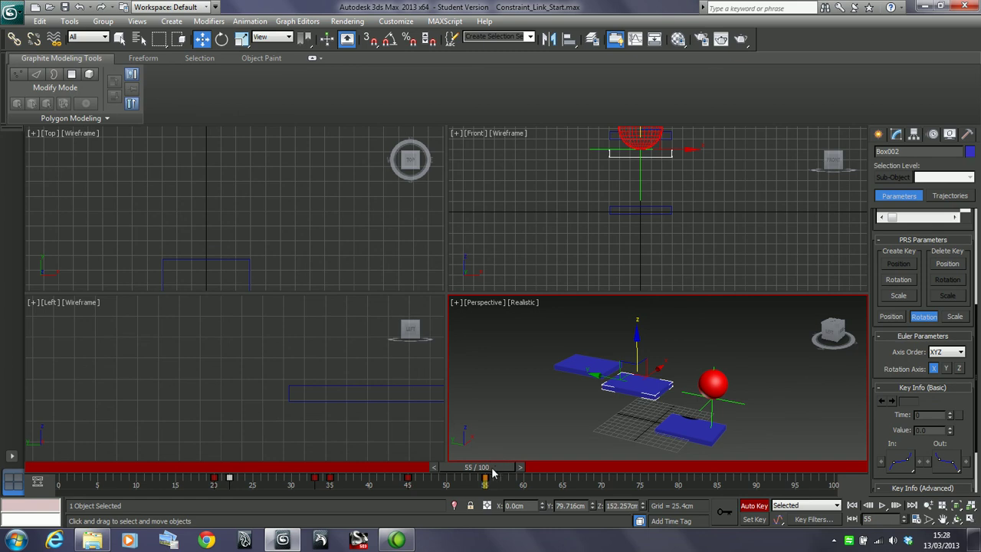
left_click(747, 506)
left_click_drag(497, 469, 408, 472)
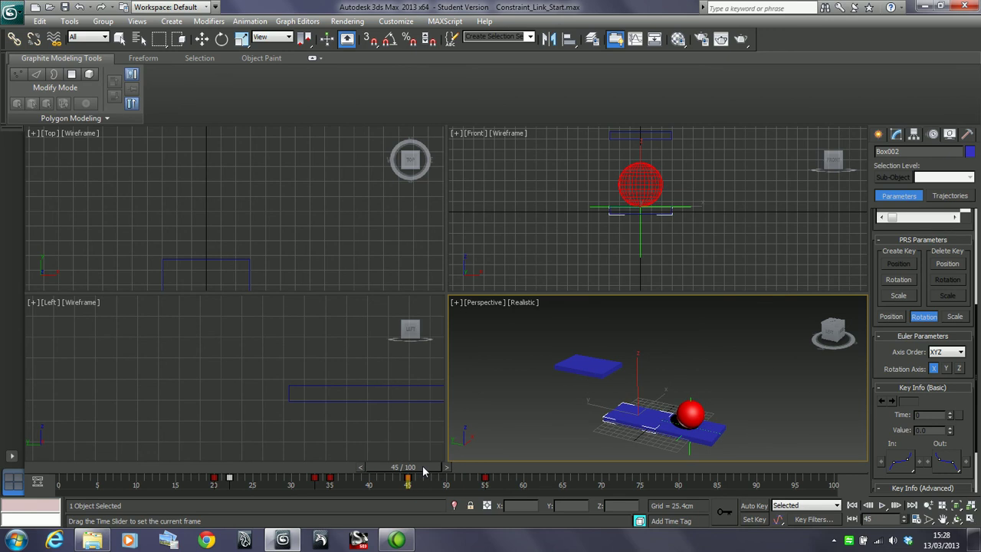
Link Point001 to World at frame 45 and scrub to see the lift rise without the ball.
key("w")
left_click(686, 447)
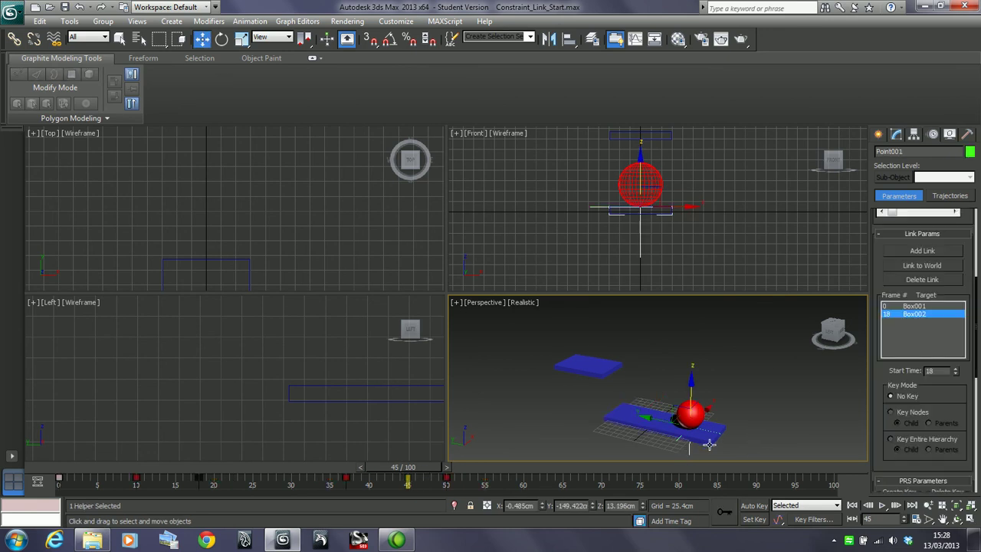
middle_click_drag(707, 440, 710, 425)
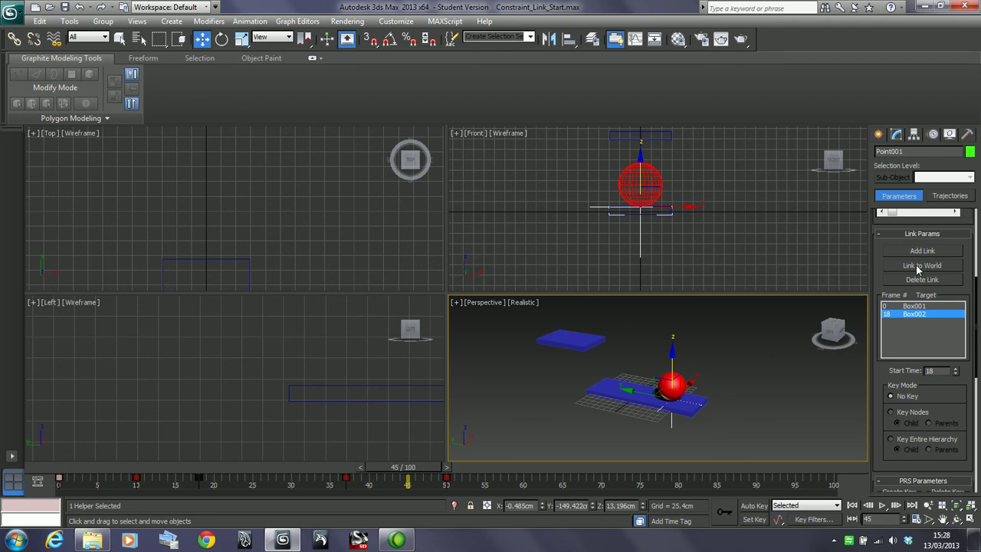
mouse_move(426, 466)
left_mouse_down()
mouse_move(411, 464)
mouse_move(453, 473)
mouse_move(438, 470)
left_mouse_up()
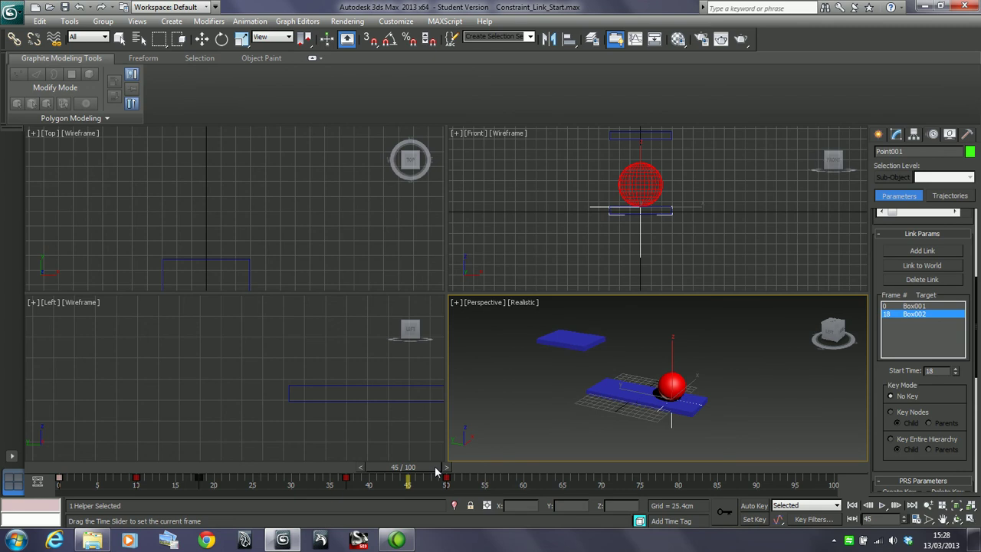
key("w")
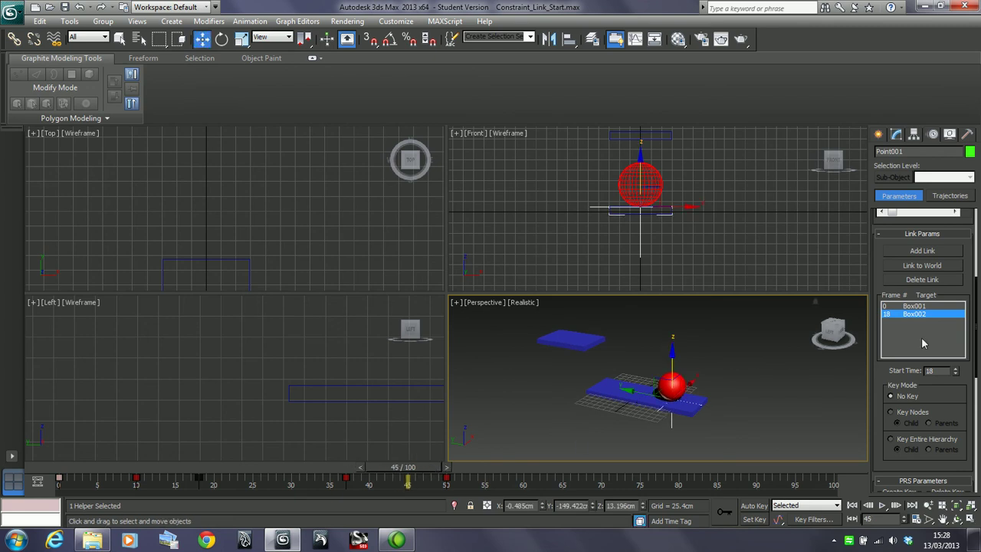
left_click(922, 266)
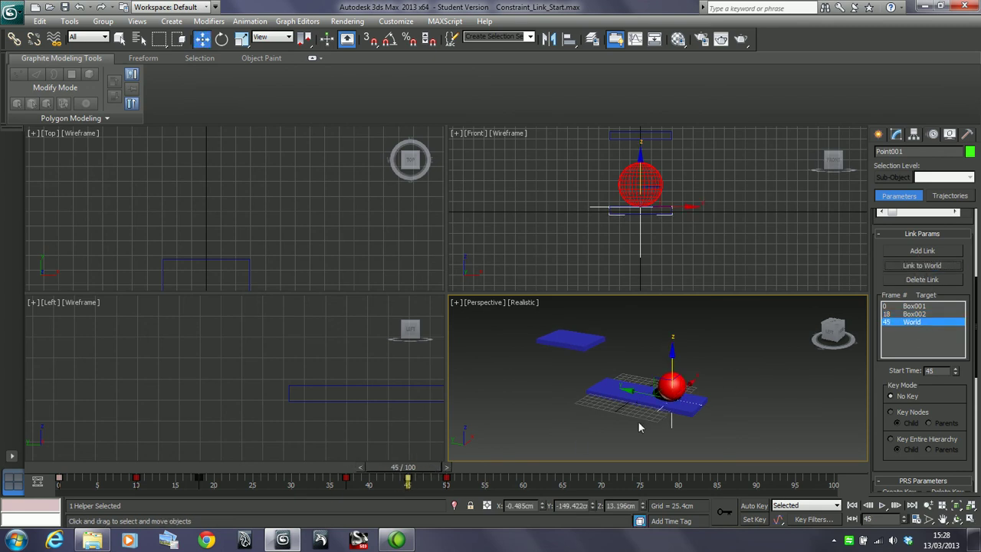
left_click_drag(426, 480, 552, 489)
key("w")
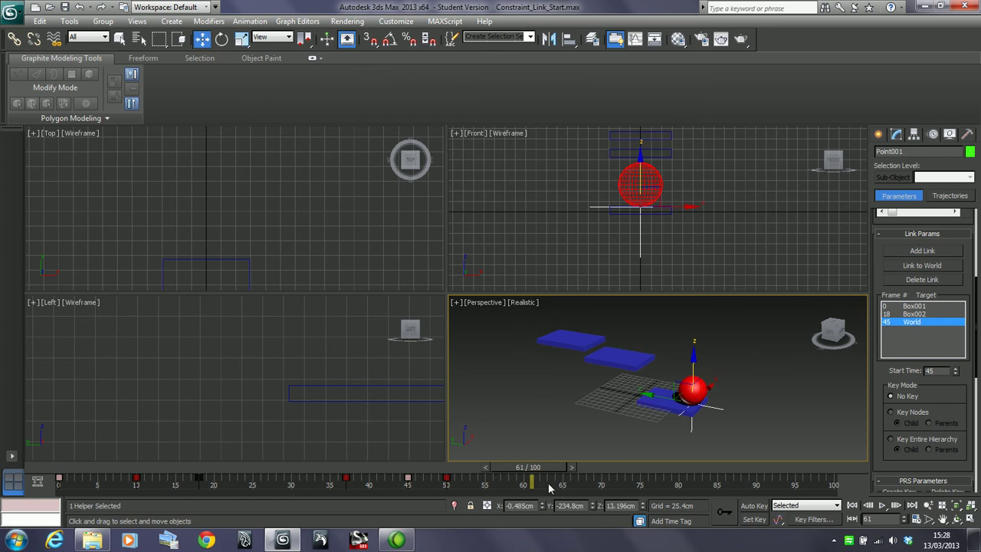